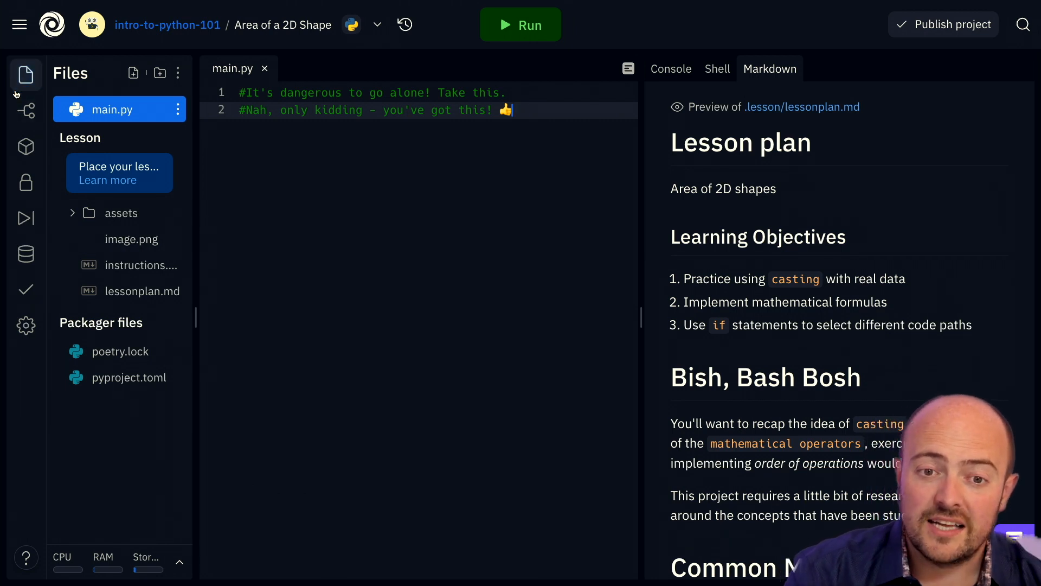
Open the Tests tool from the left sidebar to show the unit test and input/output test options.
left_click(25, 288)
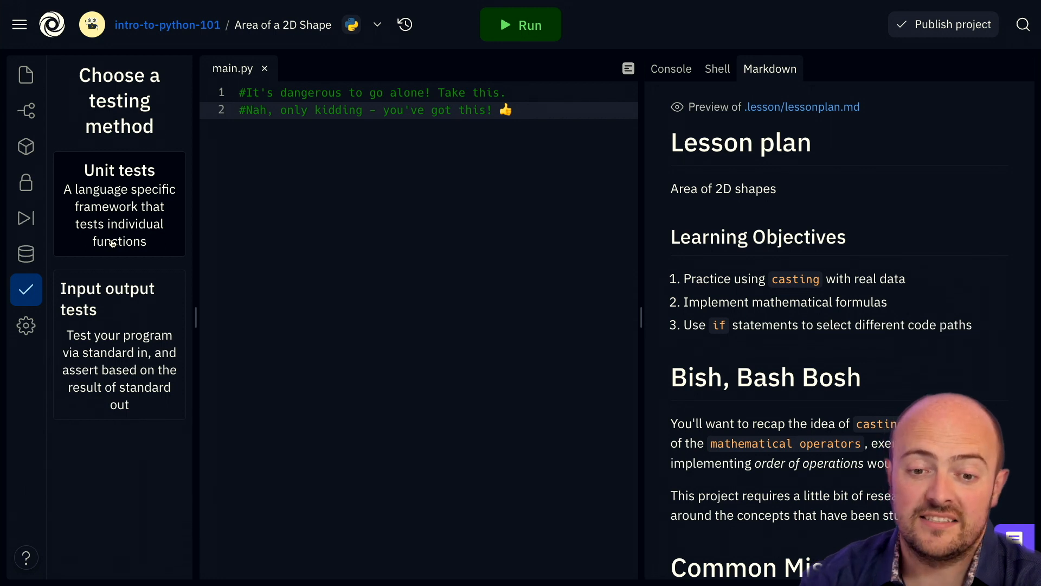
Choose input/output testing and create a new test named Rectangle.
left_click(159, 369)
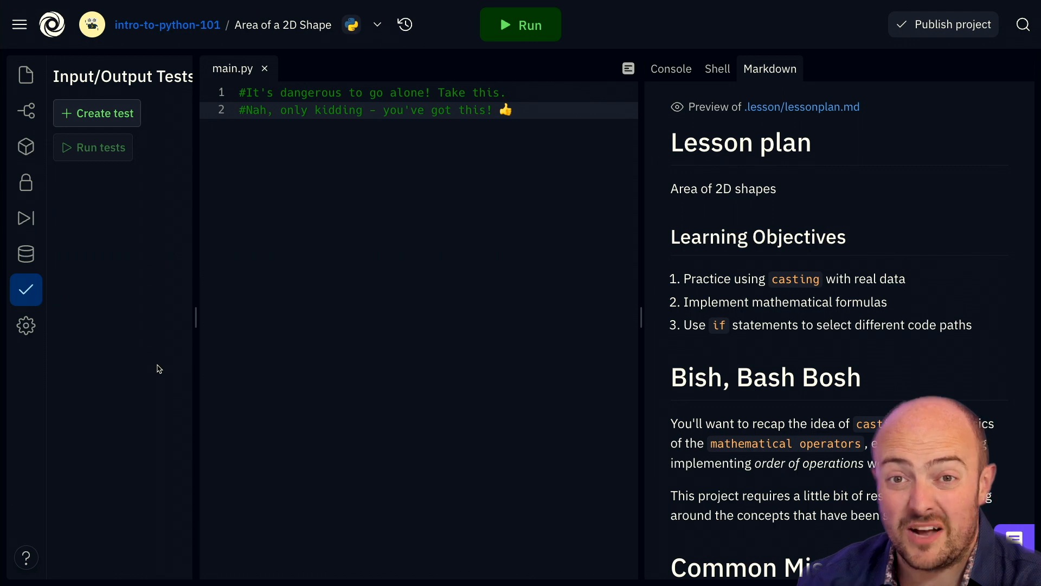
left_click(103, 113)
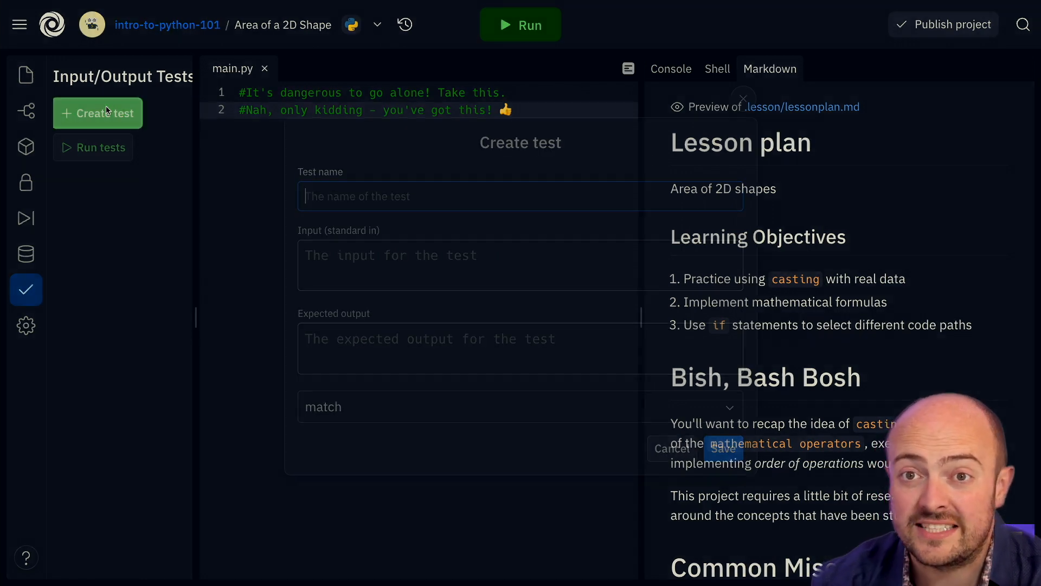
left_click(339, 196)
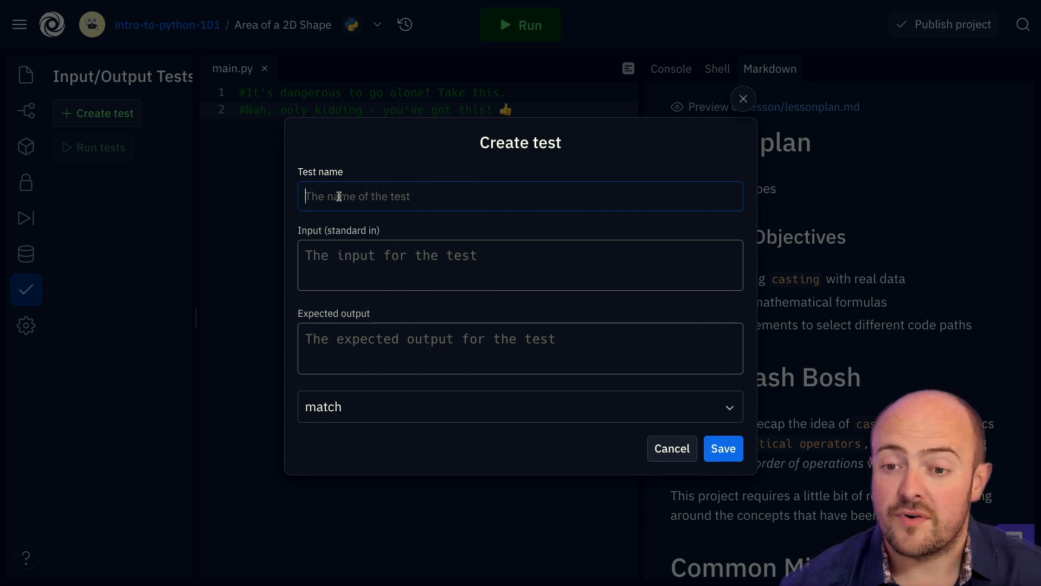
type("Rectangle")
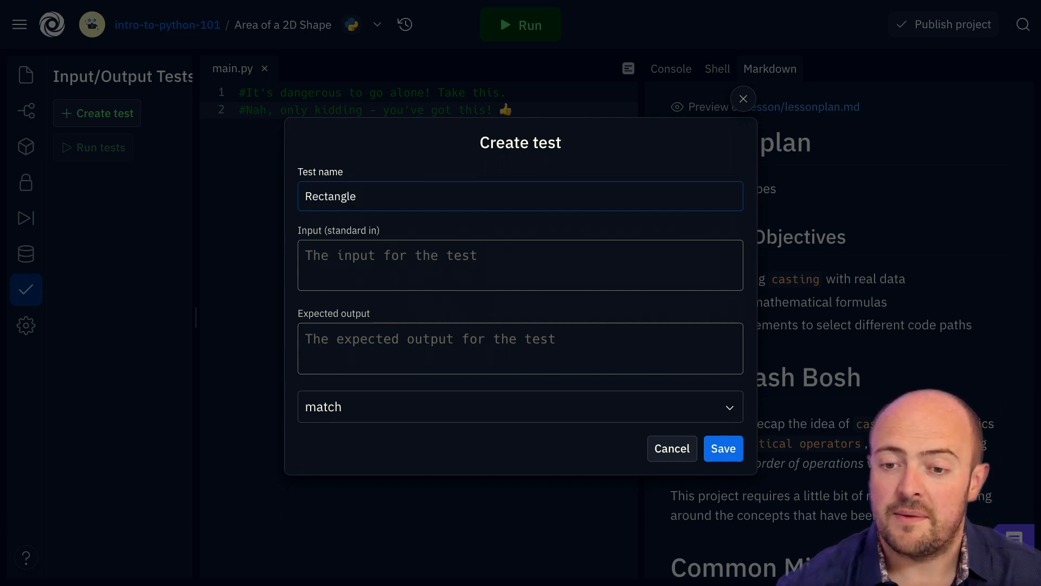
Give the Rectangle test standard input rectangle, 5.0, 10.0 and expected output 50.0.
left_click(315, 261)
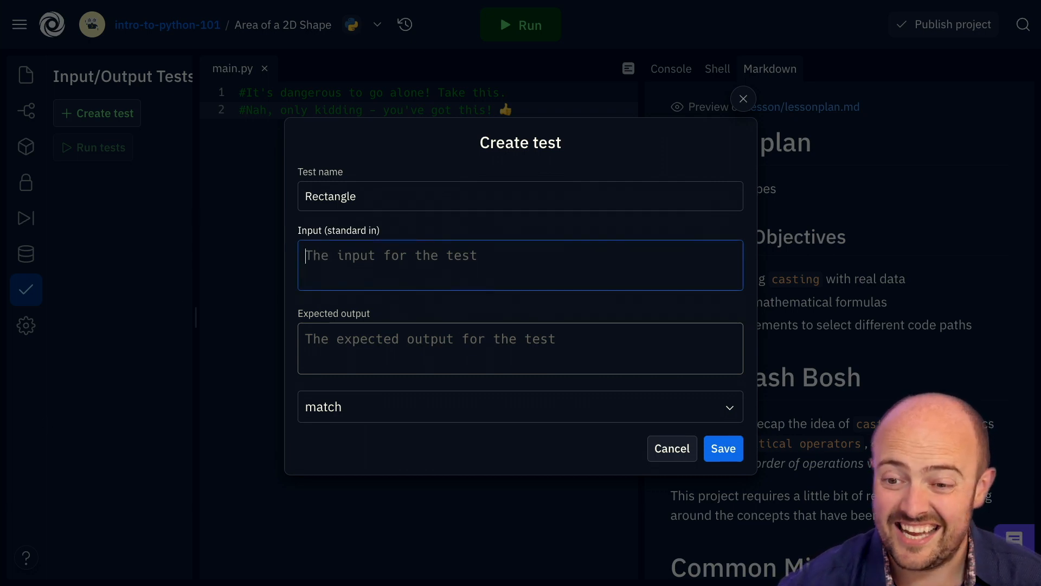
type("rectangle 5.0 10.0")
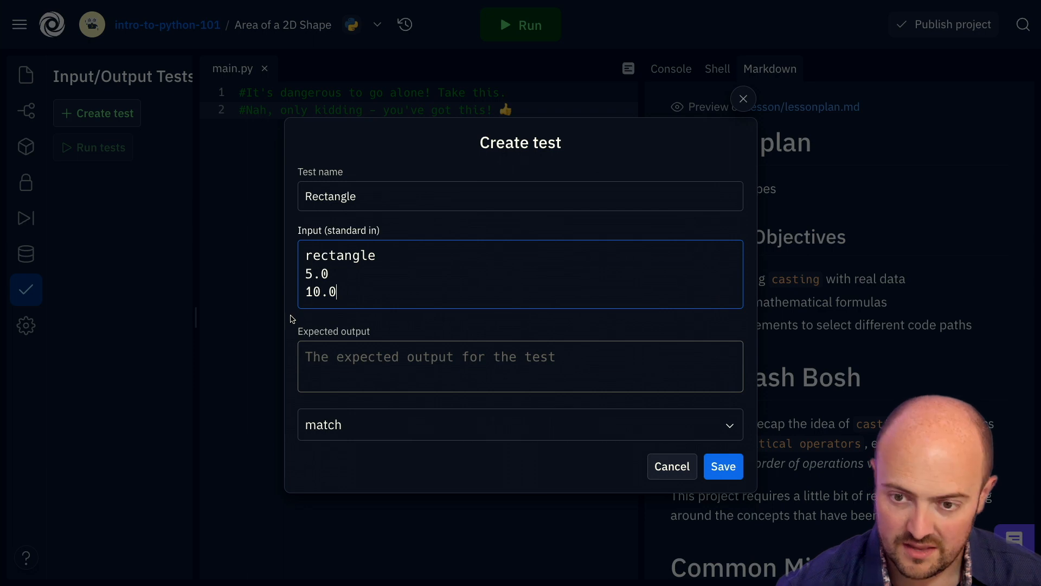
left_click(336, 354)
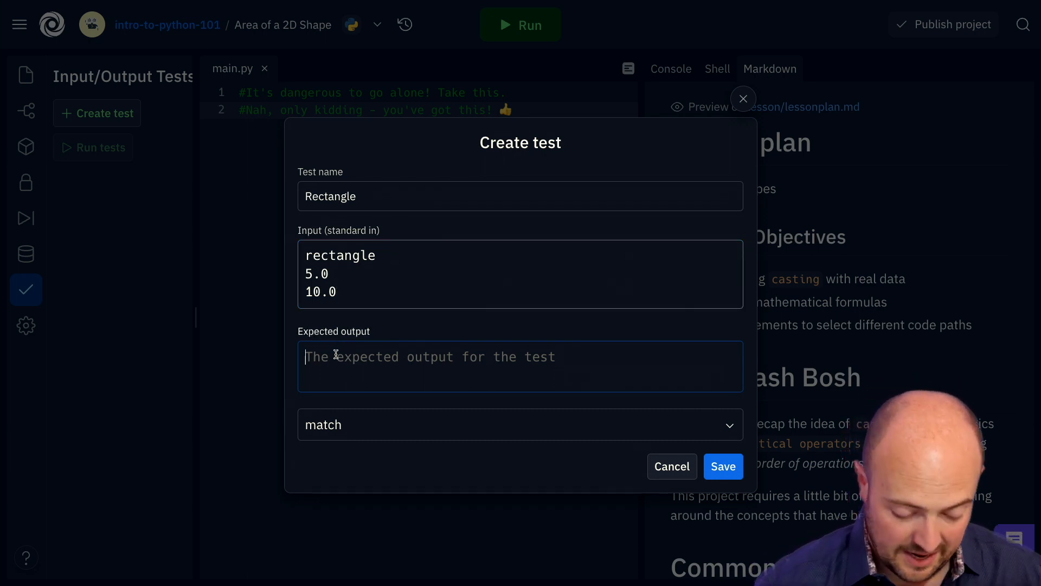
type("50.0")
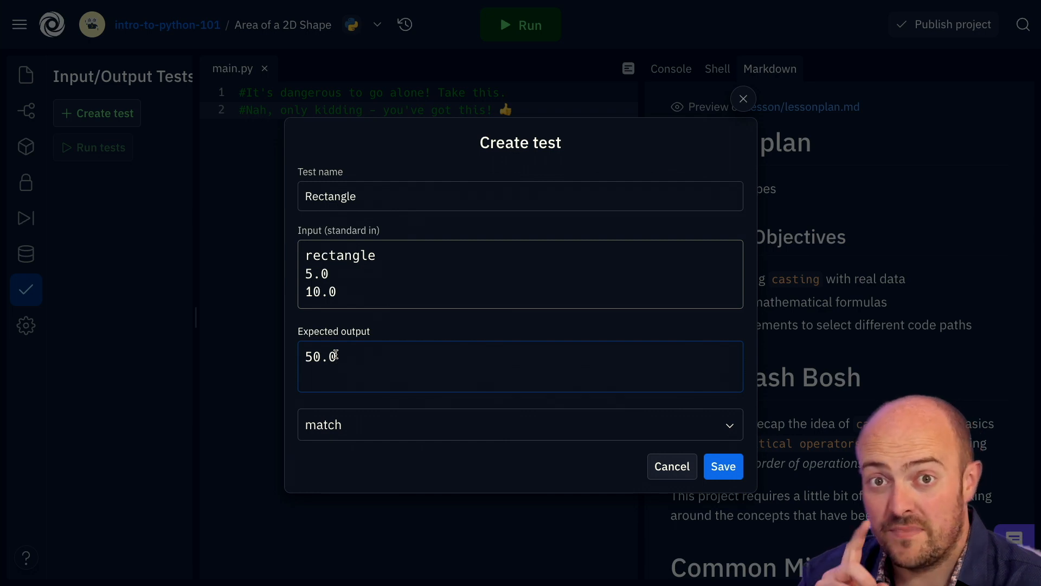
Set Rectangle's output matching to compatibility, save it, and start another blank test.
left_click(433, 429)
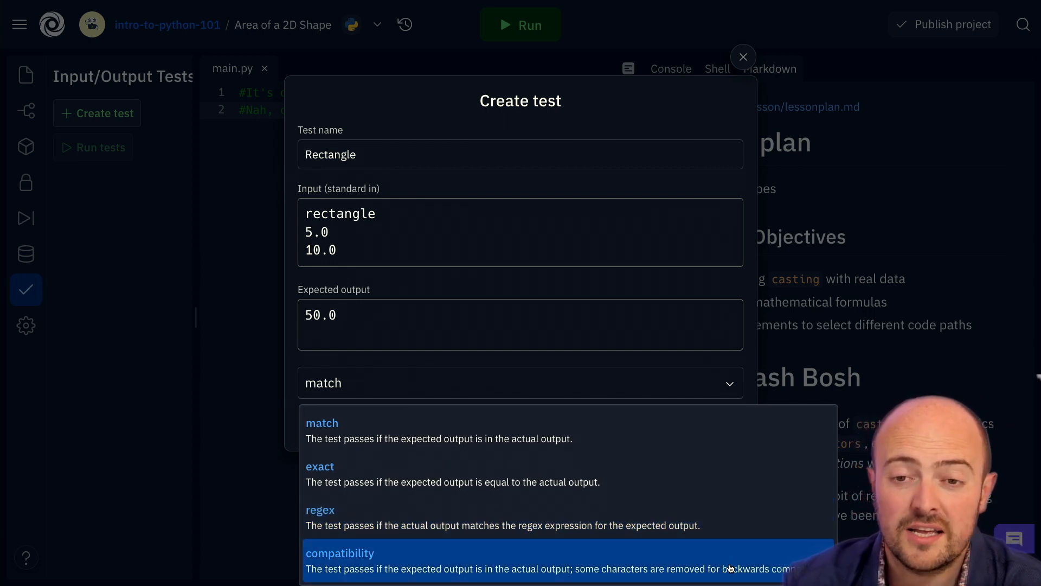
left_click(730, 568)
left_click(457, 357)
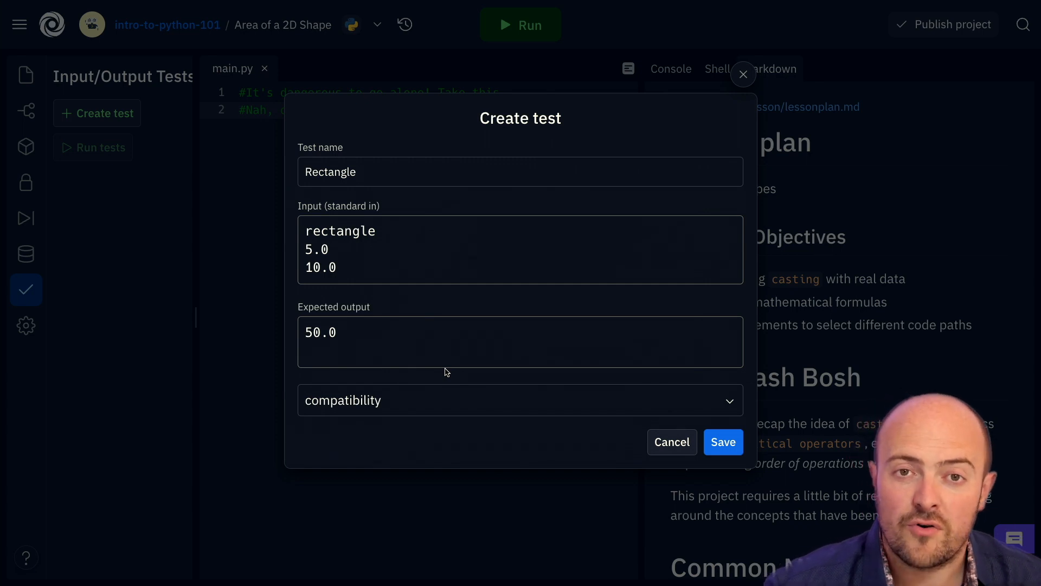
left_click(718, 439)
left_click(121, 121)
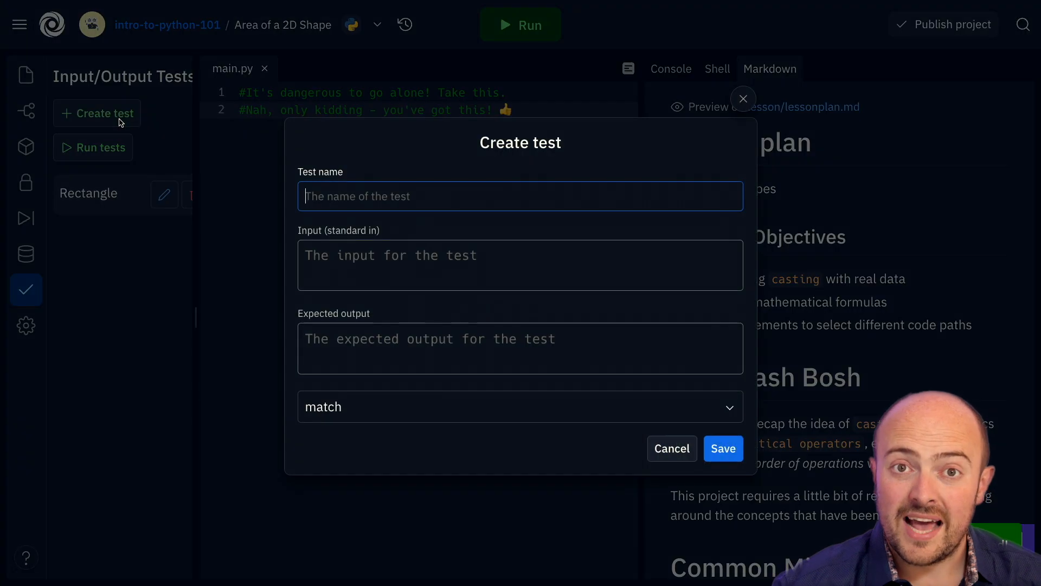
Name the new test Triangle with input lines triangle, 22.0 and 20.0.
type("Triangle")
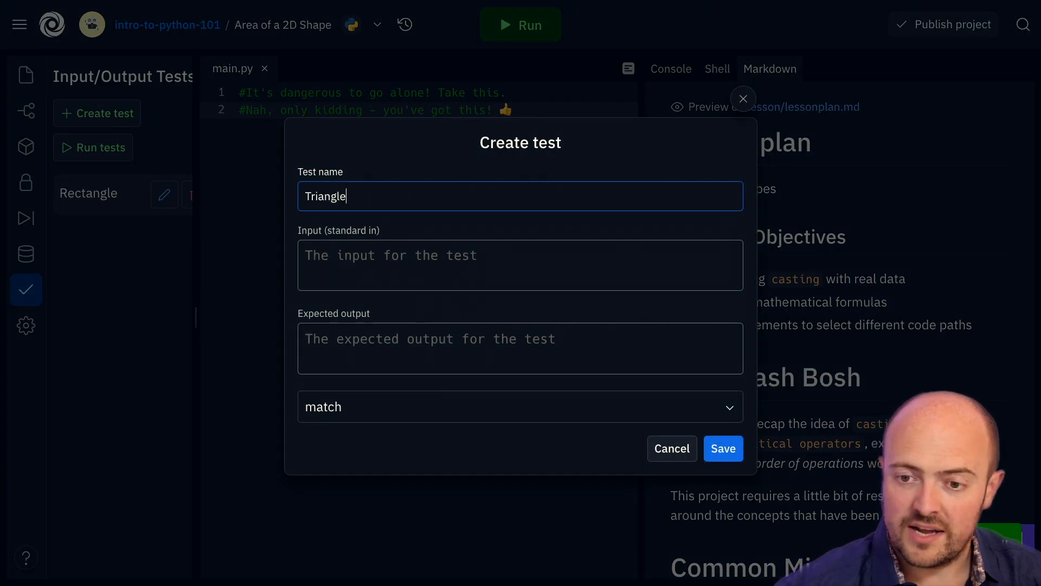
left_click(336, 255)
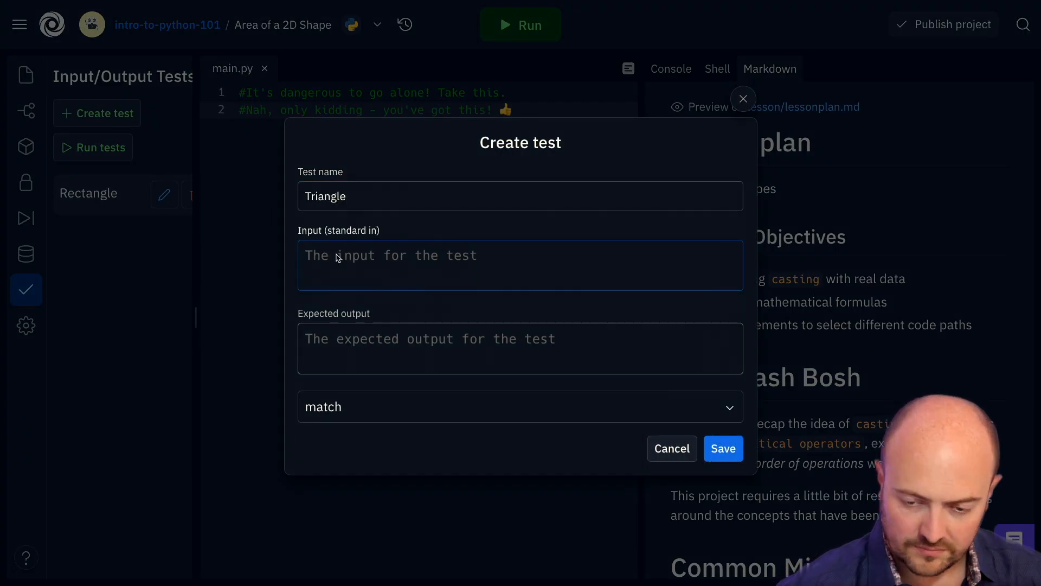
type("triangle")
key("Return")
type("22.0")
key("Return")
type("20.0")
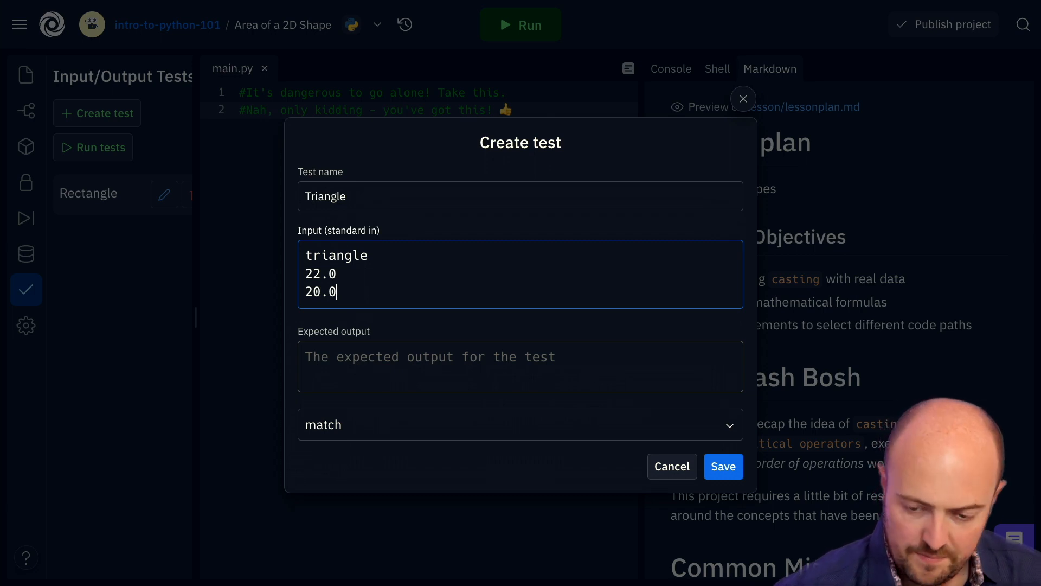
Set expected output 220.0 with compatibility matching and save the Triangle test.
left_click(311, 356)
type("220.0")
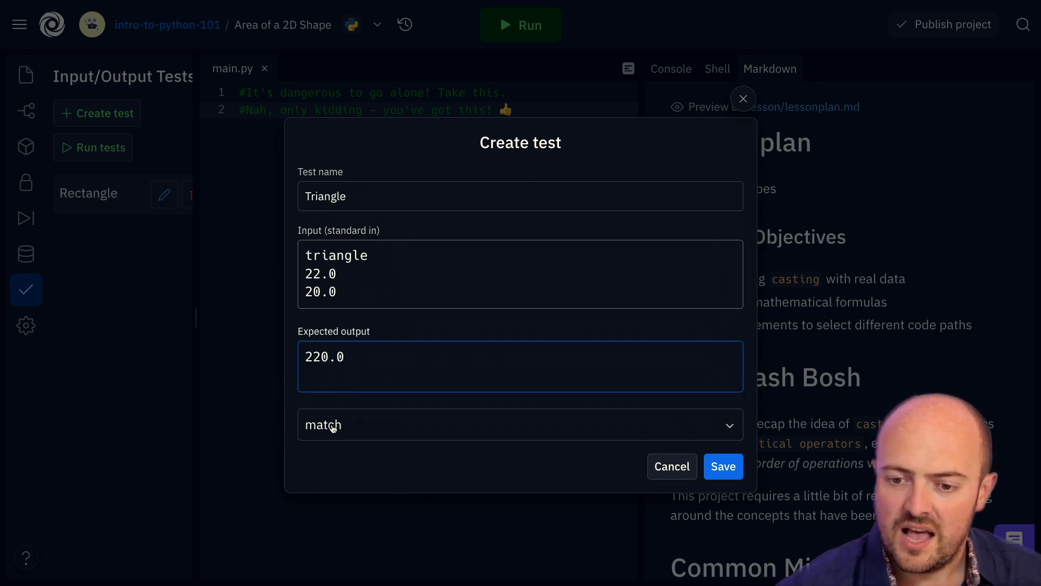
left_click(342, 431)
left_click(353, 562)
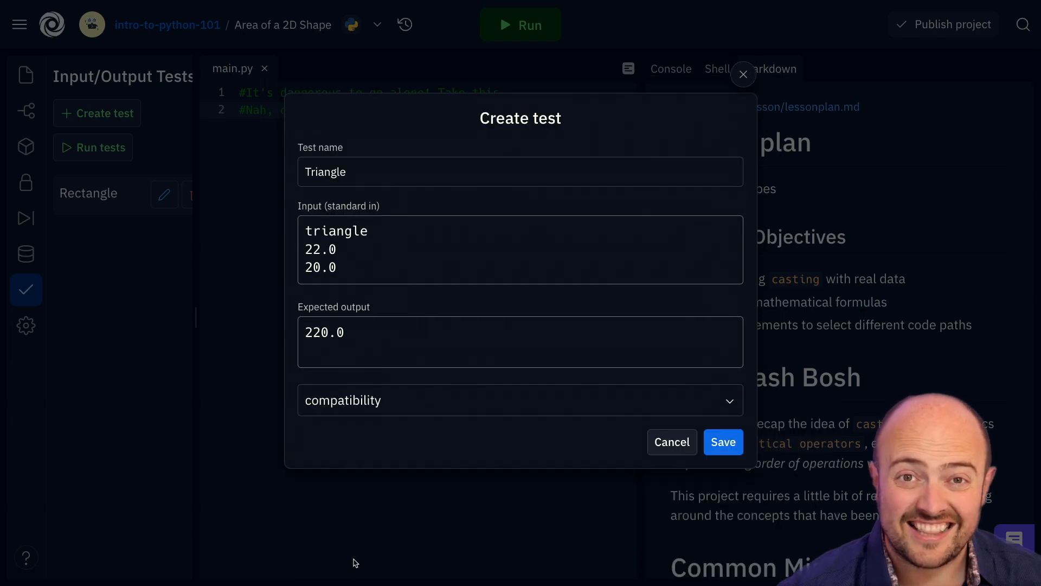
left_click(723, 442)
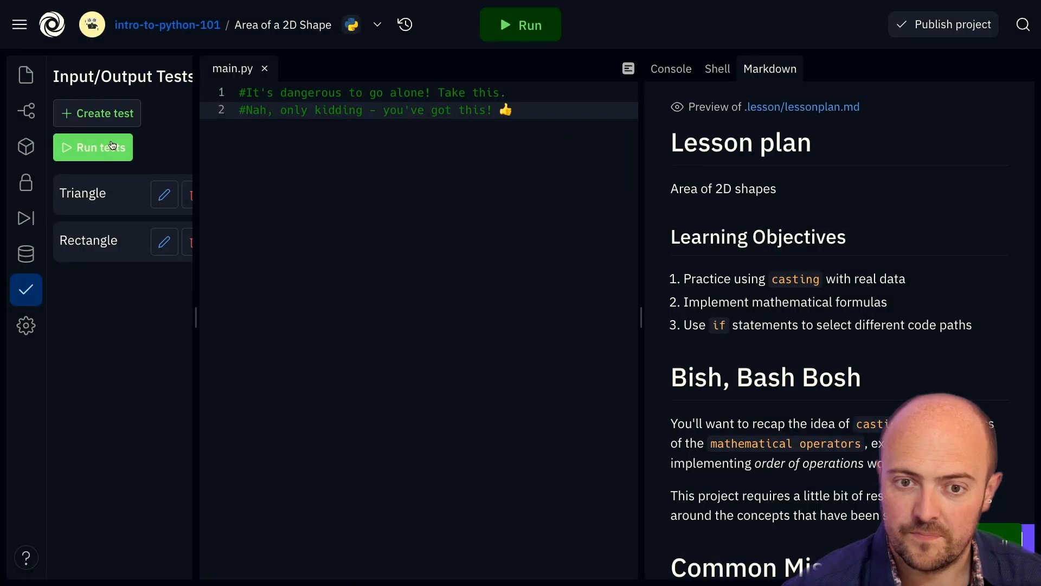
Create a third test named Error with Decagon and ten 1.0 values as input.
left_click(106, 114)
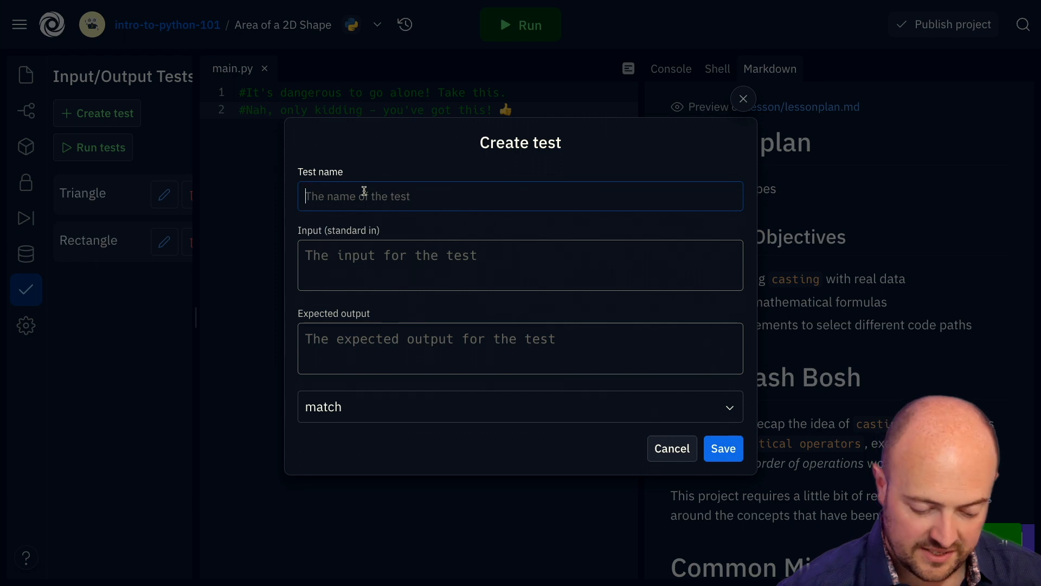
type("Error")
key("Tab")
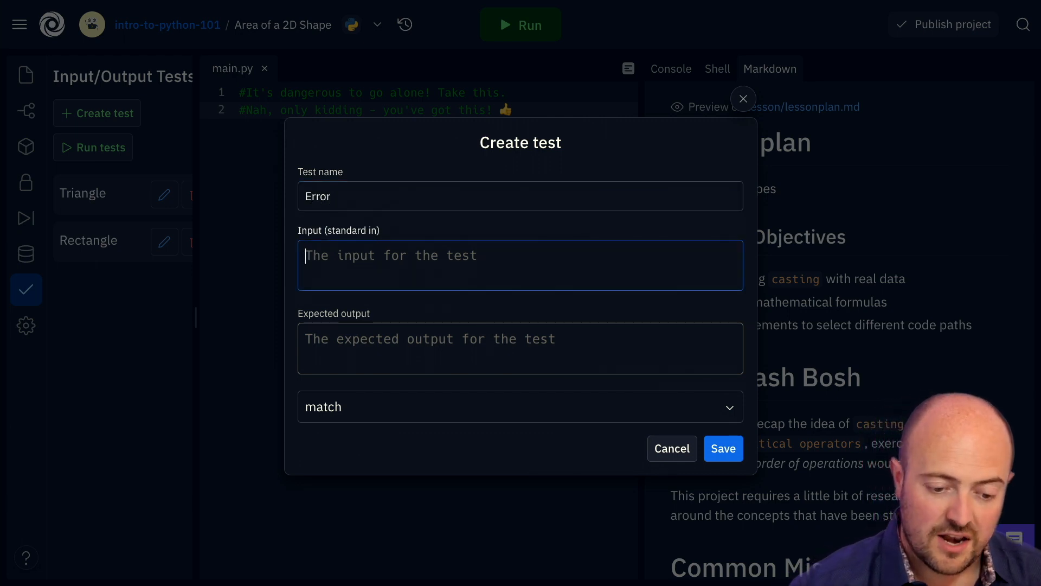
type("Decagon 1.0 1.0 1.0 1.0 1.0 1.0 1.0 1.0 1.0 1.0")
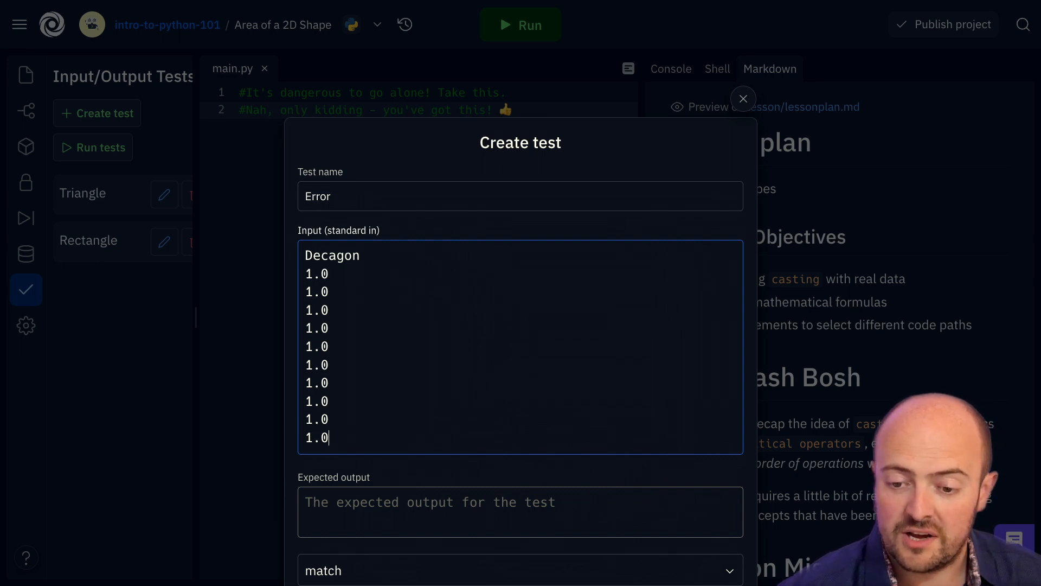
Expect the output 'error' with compatibility matching and save the Error test.
left_click(316, 510)
type("error")
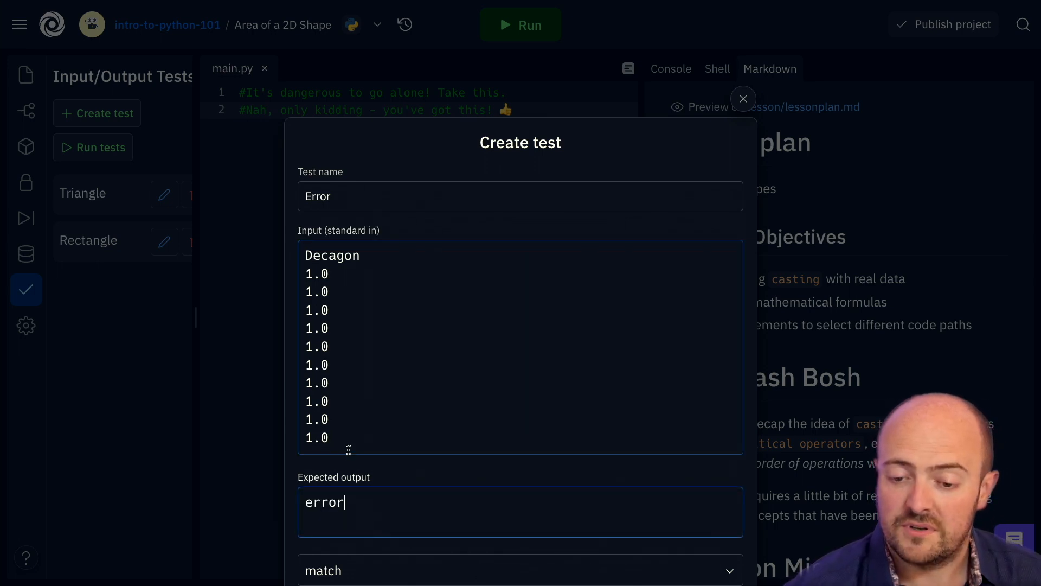
scroll(351, 467, "down", 2)
left_click(355, 482)
left_click(372, 565)
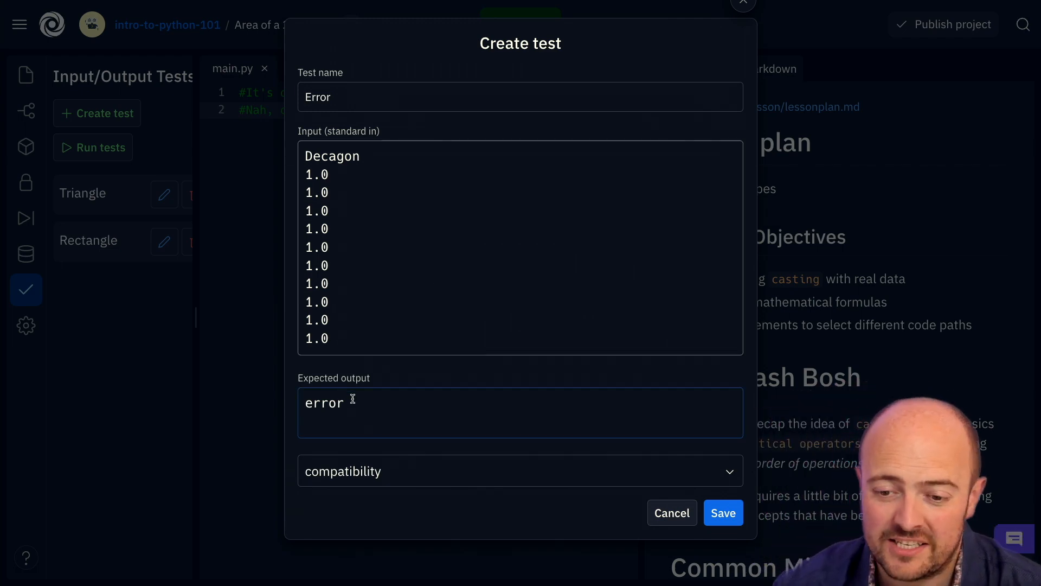
left_click(723, 513)
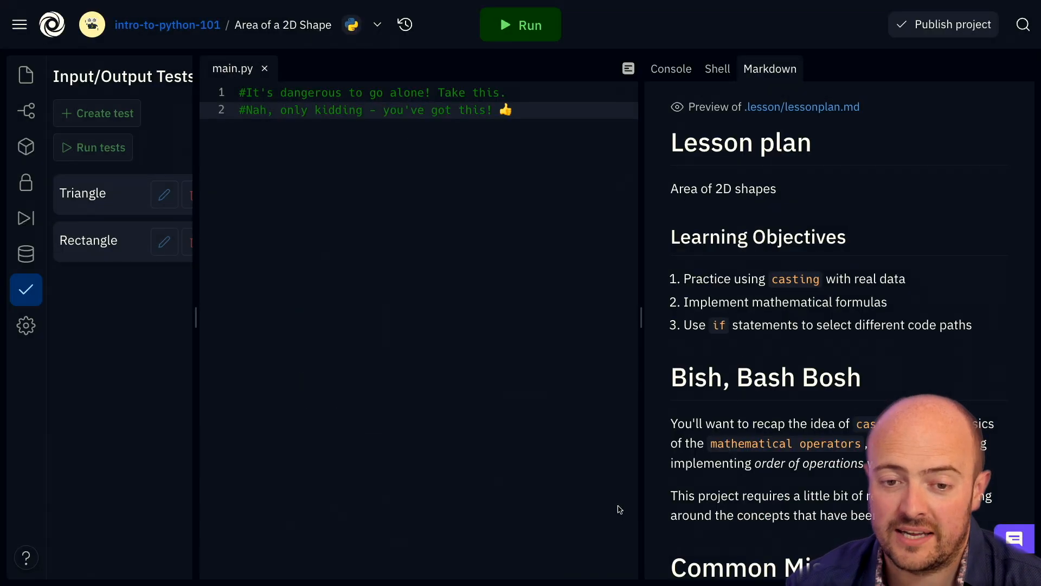
Drag the Input/Output Tests panel divider right so all three test names display fully.
left_click_drag(191, 331, 219, 331)
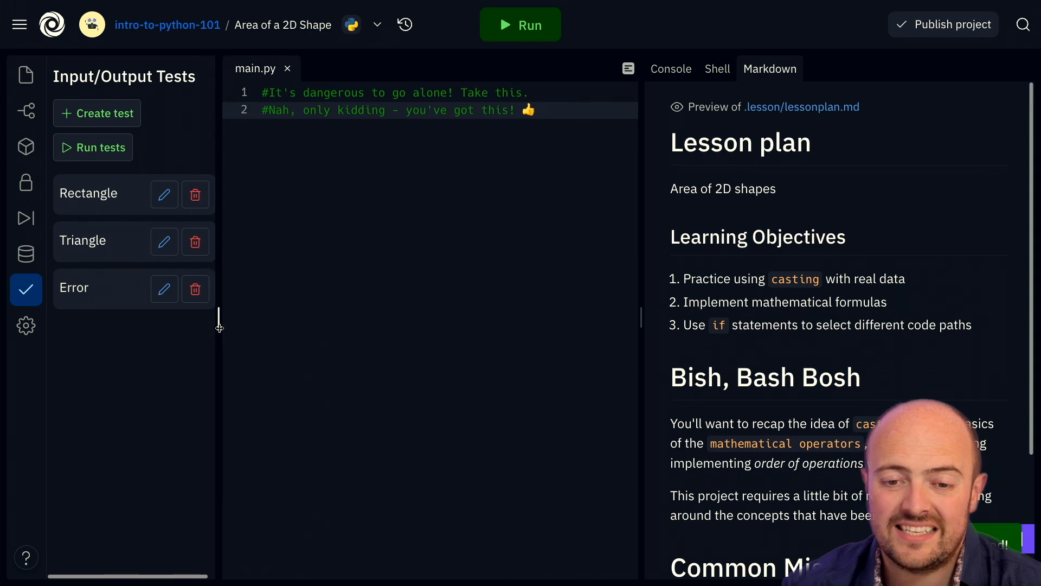